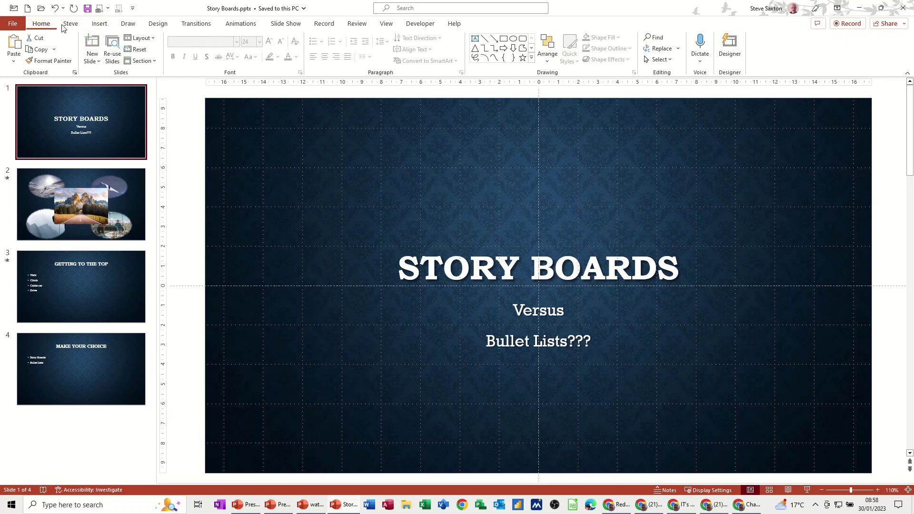
# Try the Fade, Split and Pan transitions on slide 1, then settle on Glitter.
pyautogui.click(196, 24)
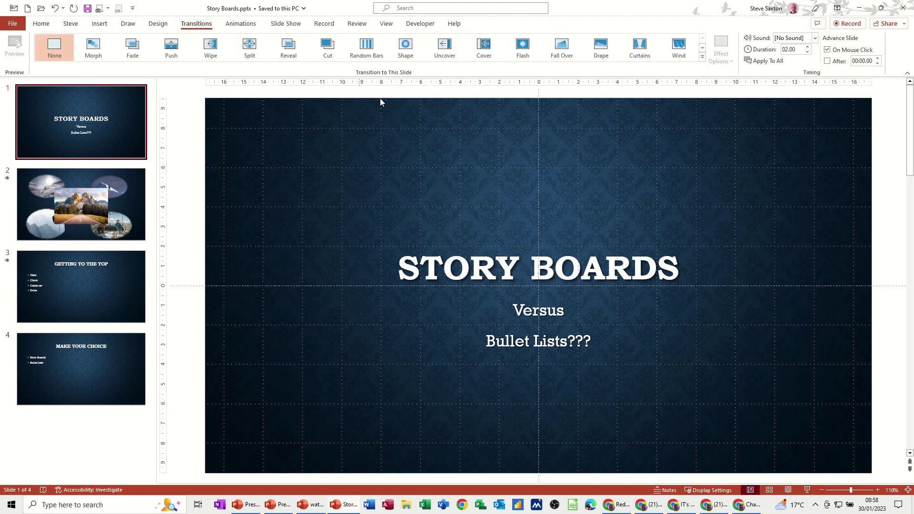
pyautogui.click(702, 56)
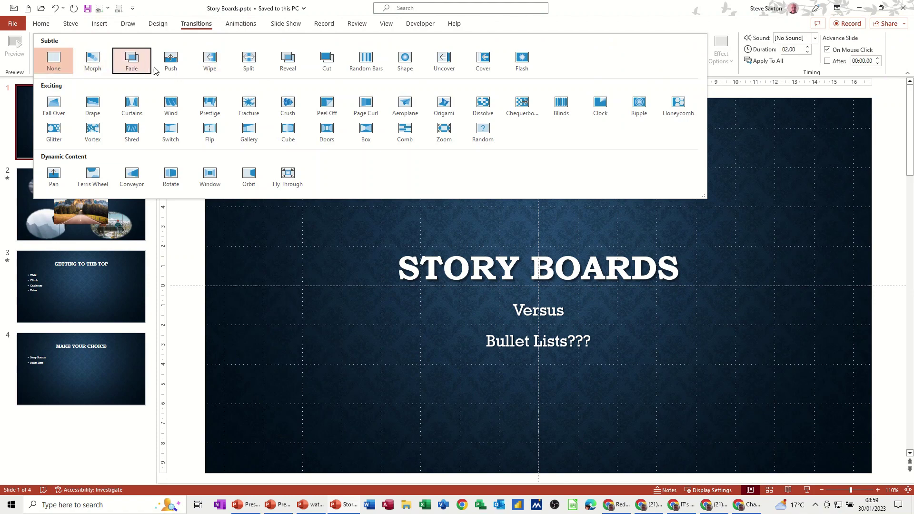
pyautogui.click(122, 62)
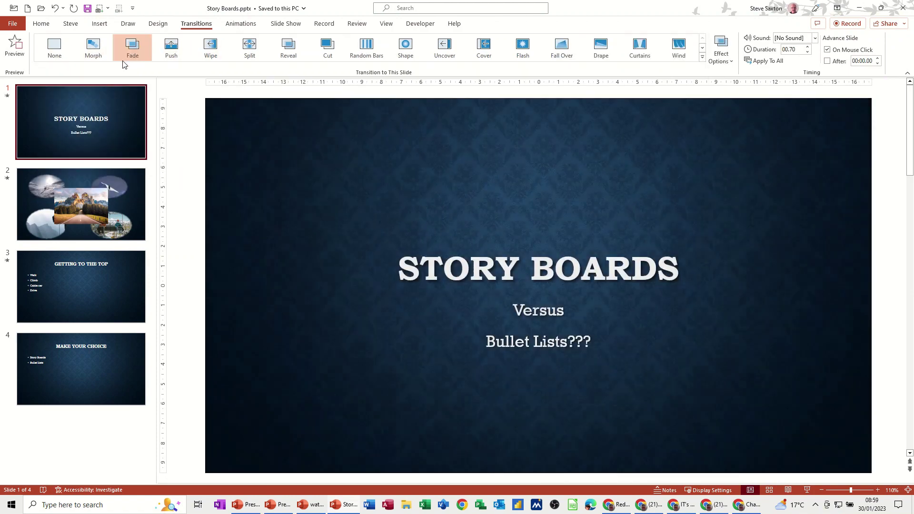
pyautogui.click(249, 48)
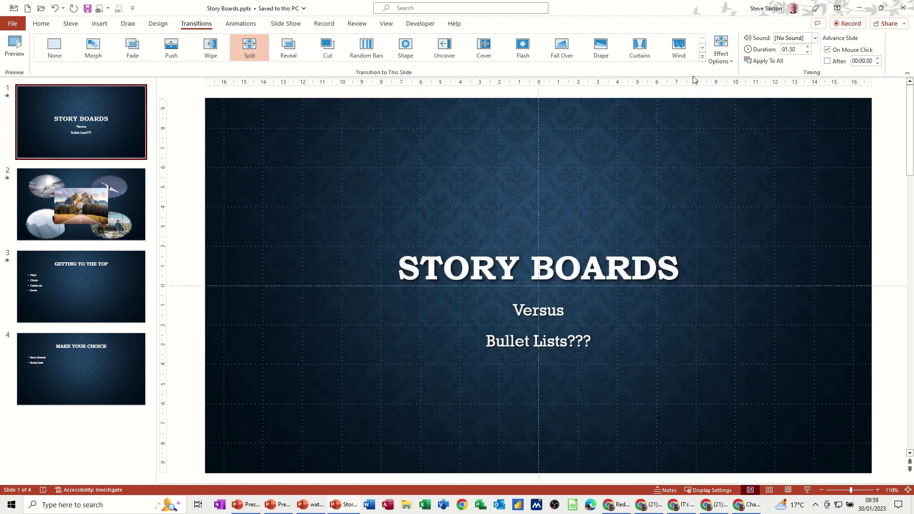
pyautogui.click(702, 57)
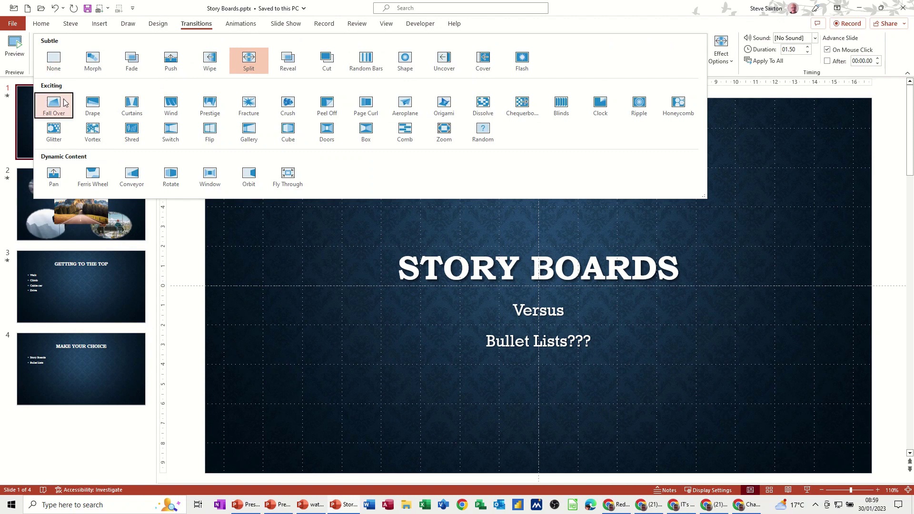
pyautogui.click(56, 175)
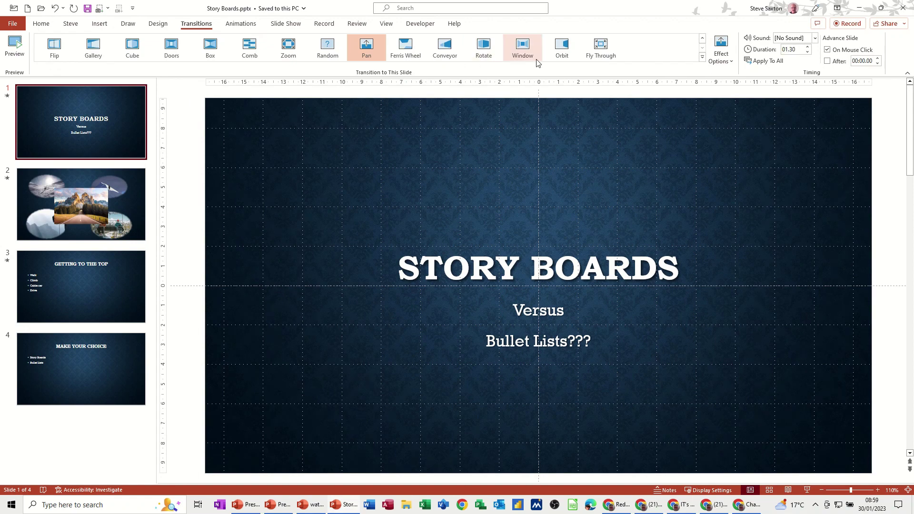
pyautogui.click(702, 56)
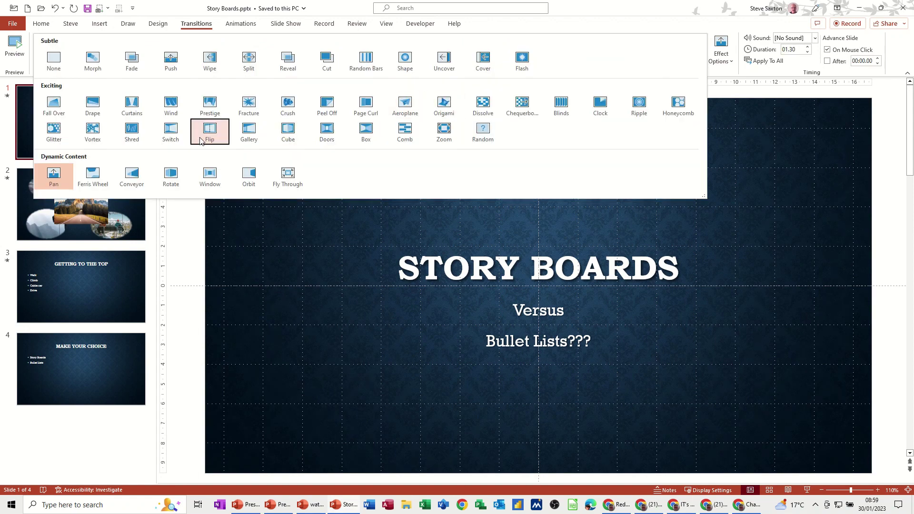
pyautogui.click(51, 133)
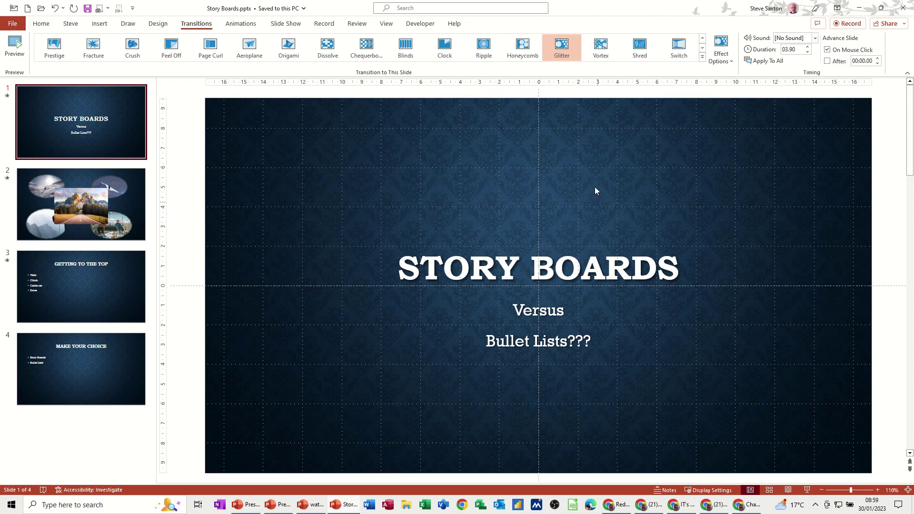
# Apply slide 1's Glitter transition to all four slides and preview it on slides 1 and 2.
pyautogui.click(126, 212)
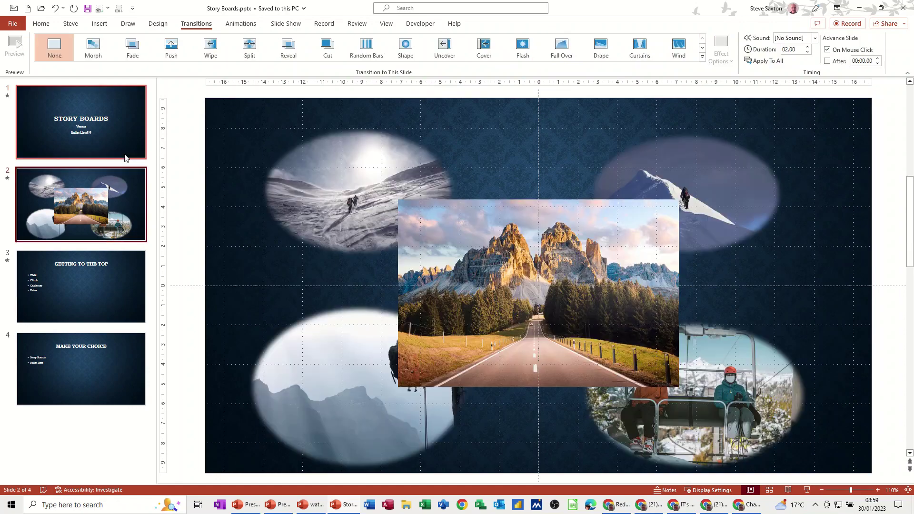
pyautogui.click(124, 156)
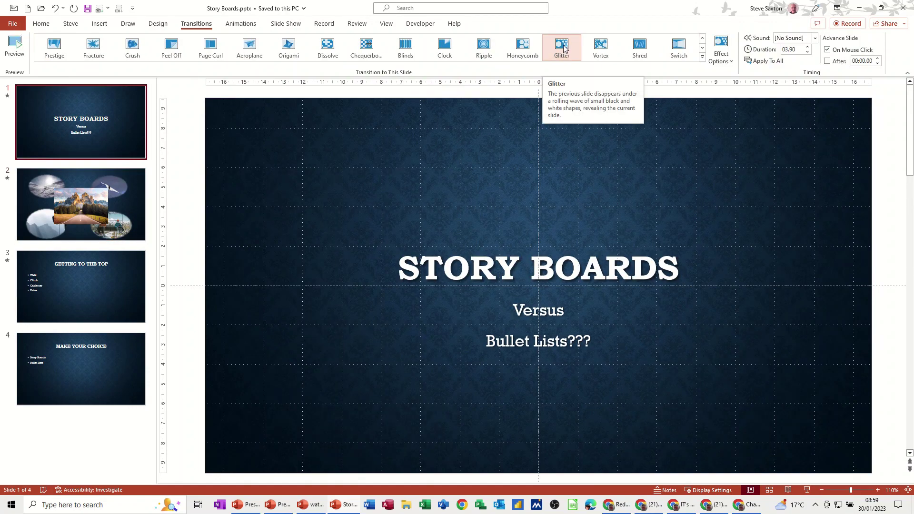
pyautogui.click(764, 67)
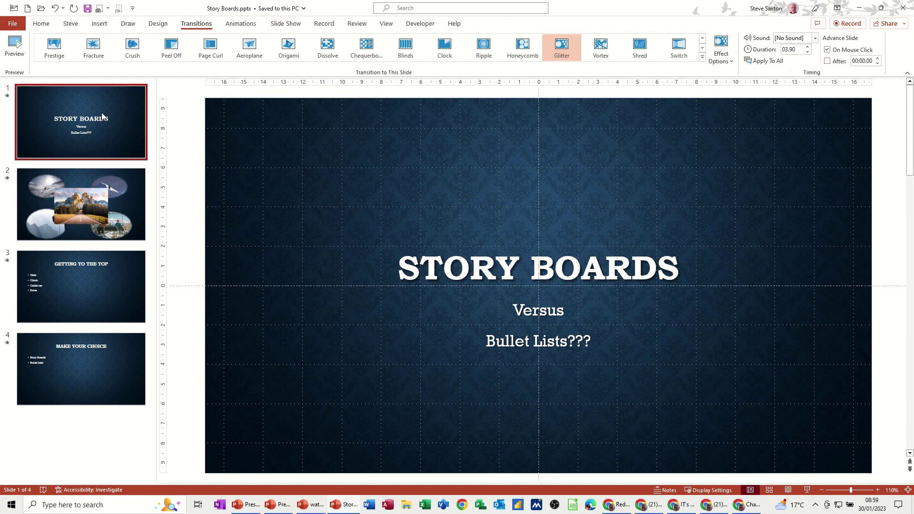
pyautogui.click(8, 98)
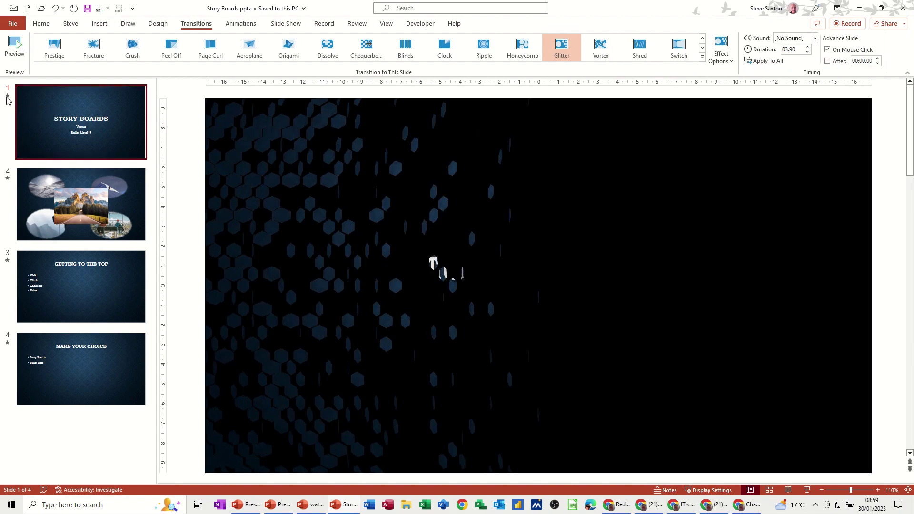
pyautogui.click(6, 179)
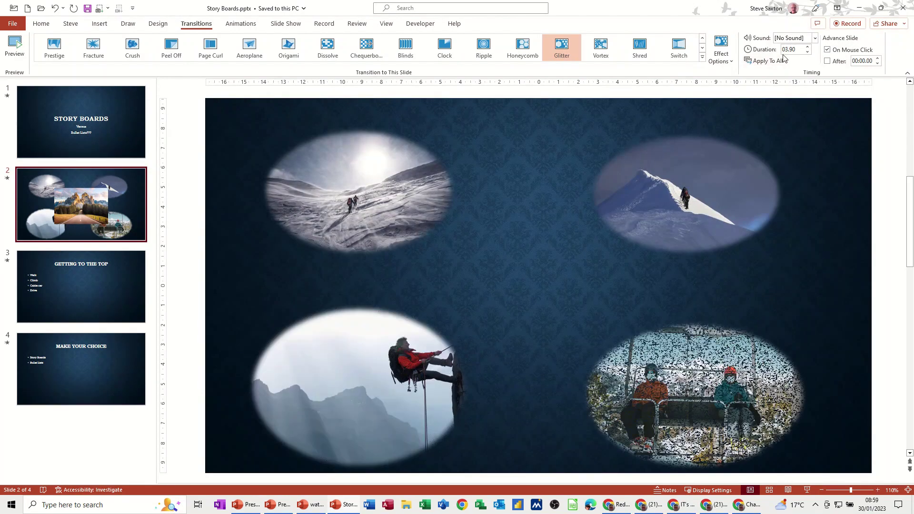
# Change the Glitter duration to 02.25, apply it to every slide, and preview slide 1.
pyautogui.click(807, 47)
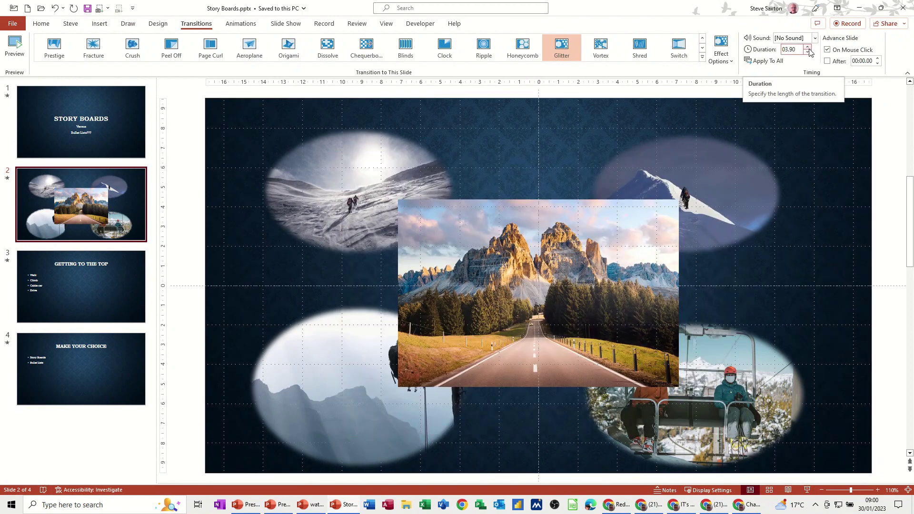
pyautogui.click(808, 53)
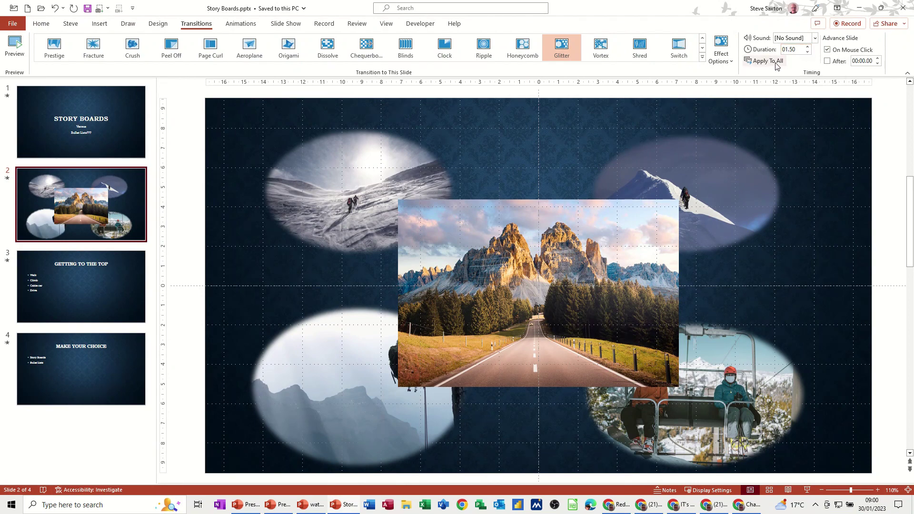
pyautogui.click(119, 144)
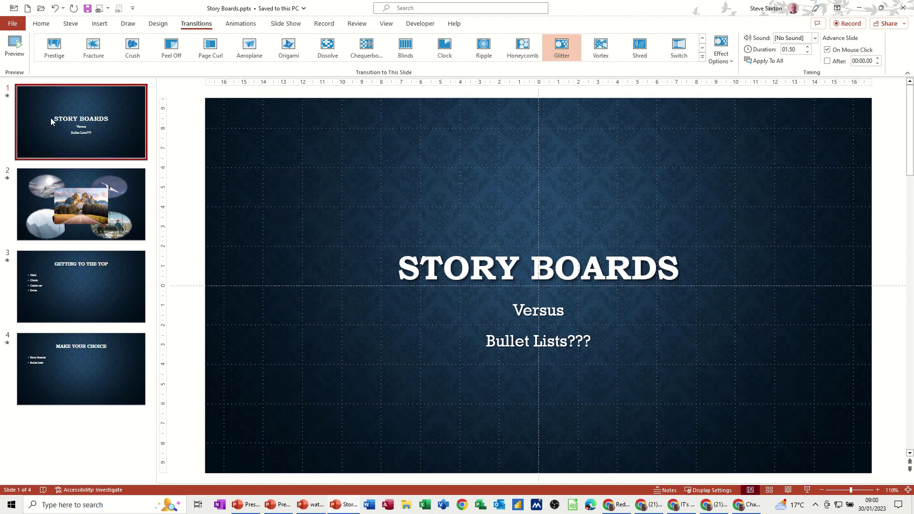
pyautogui.click(7, 97)
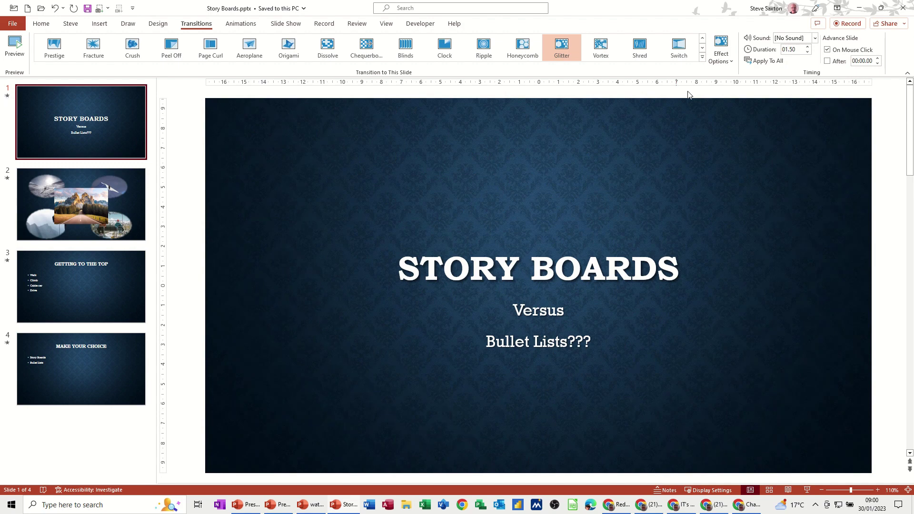
pyautogui.click(808, 48)
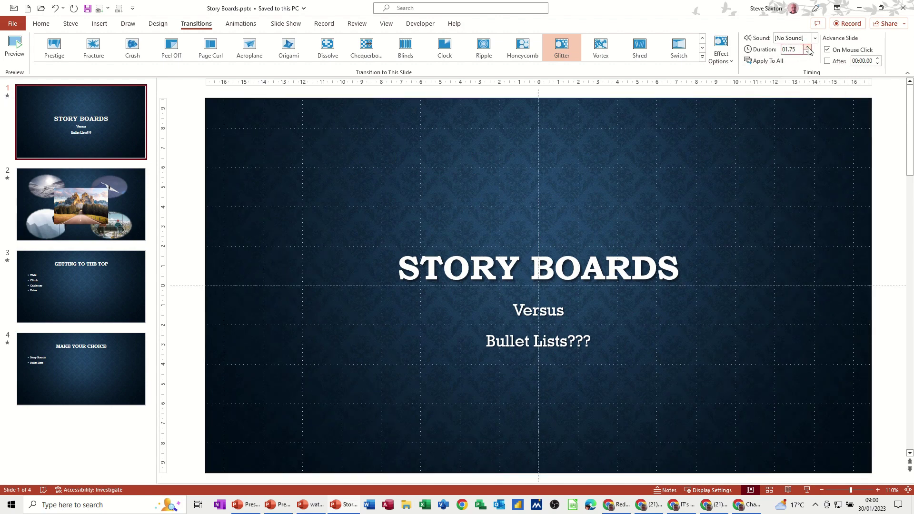
pyautogui.click(762, 62)
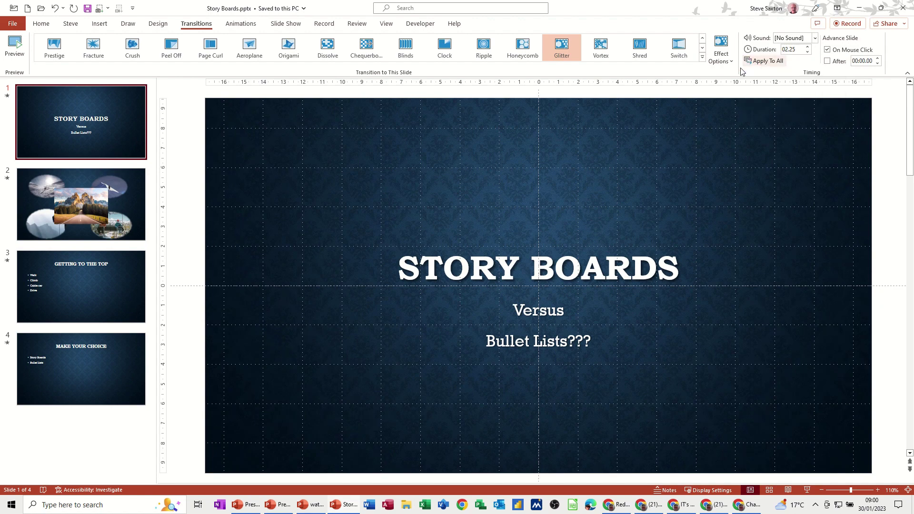
pyautogui.click(8, 97)
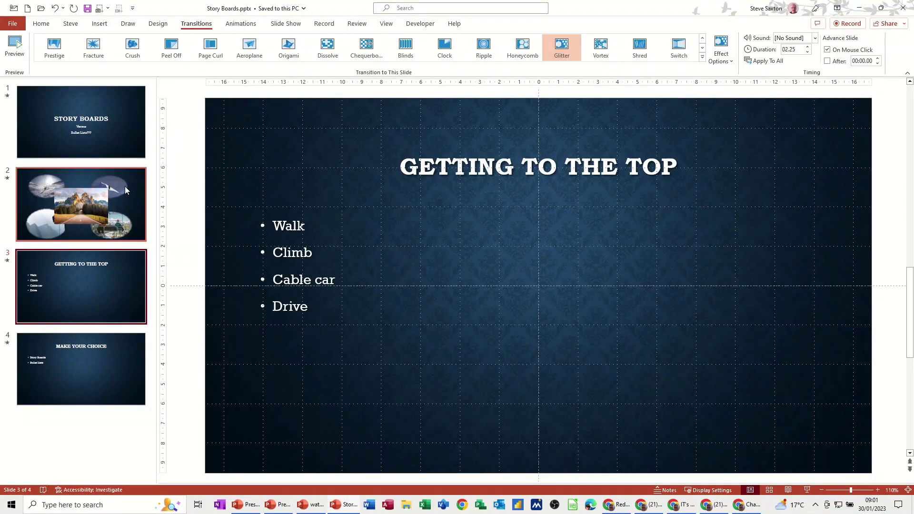
# Return to slide 1 and set it to advance automatically after 00:01.00.
pyautogui.click(133, 142)
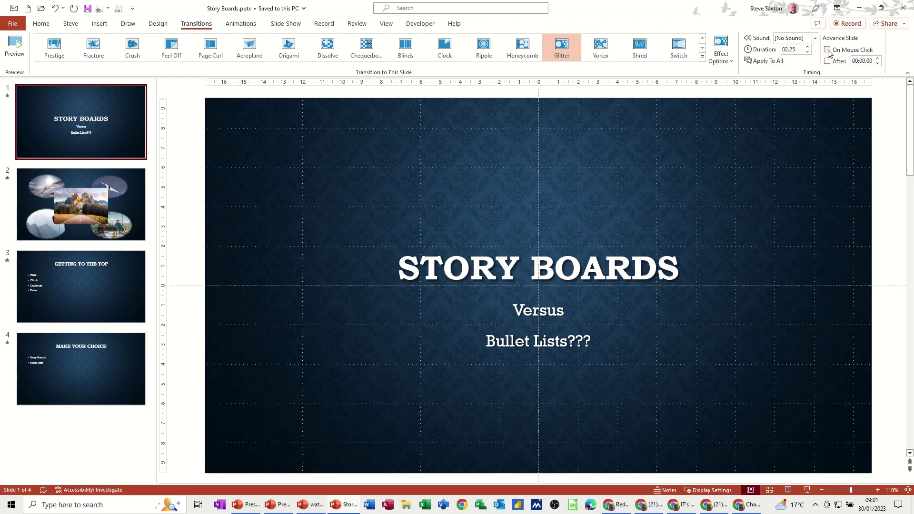
pyautogui.click(878, 59)
# Apply the 00:01 automatic advance to all slides and review them in Slide Sorter view.
pyautogui.click(771, 61)
pyautogui.click(769, 490)
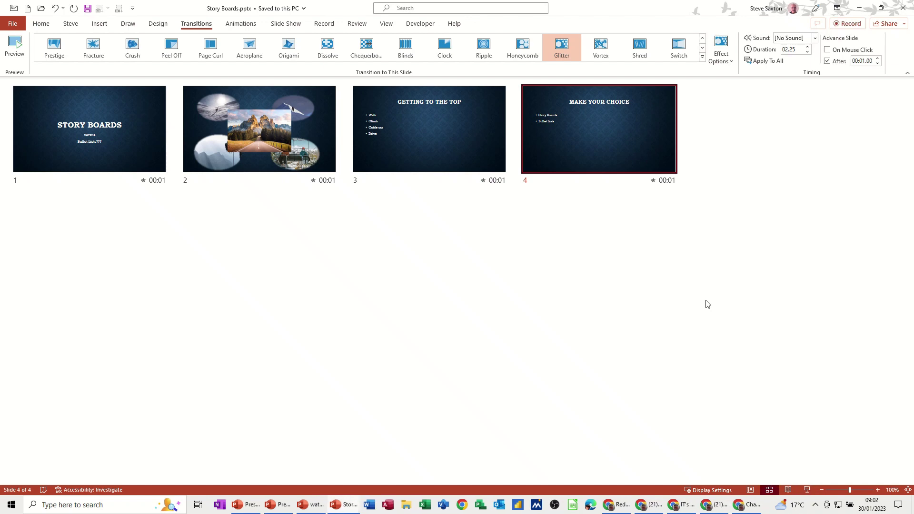
pyautogui.click(102, 136)
# Make every slide advance on mouse click with the After timing turned off.
pyautogui.doubleClick(102, 135)
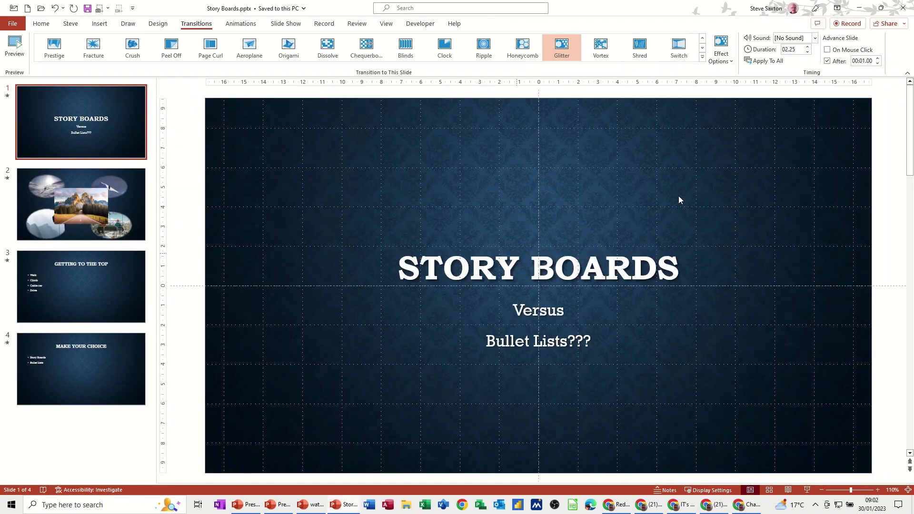
pyautogui.click(827, 51)
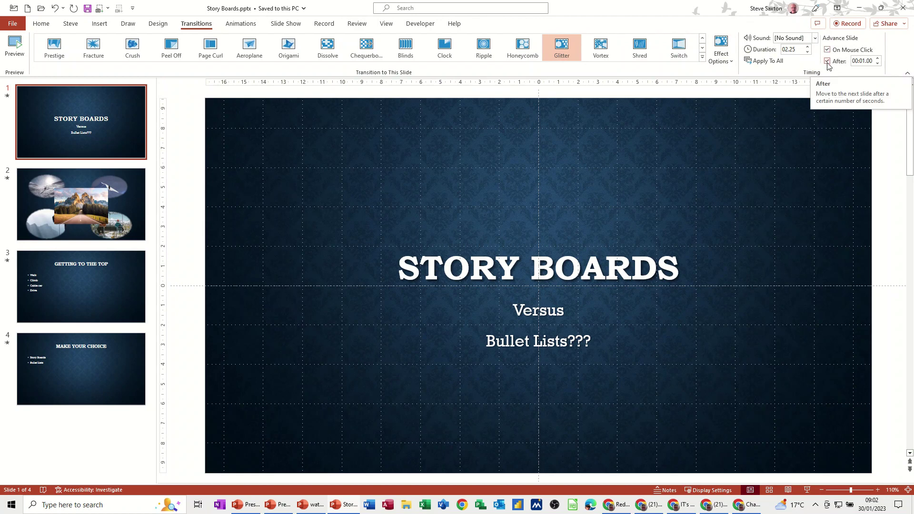
pyautogui.click(828, 62)
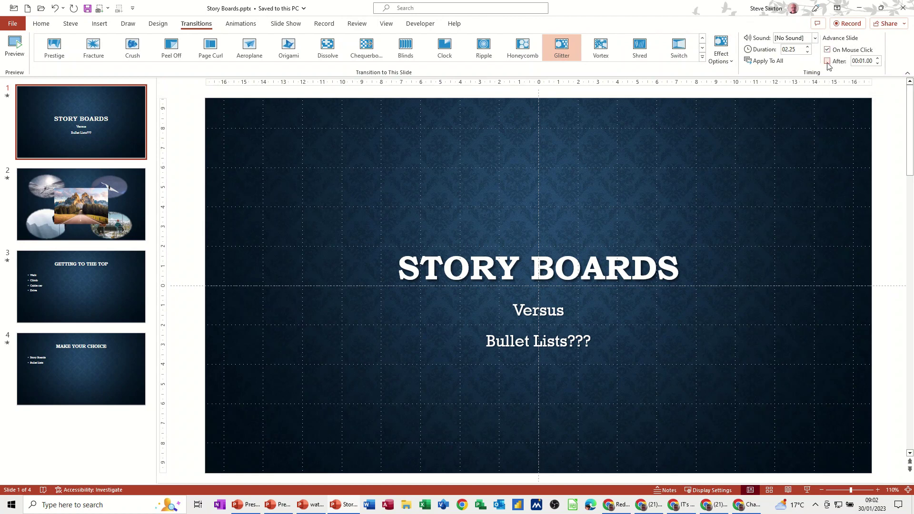
pyautogui.click(763, 62)
pyautogui.click(770, 490)
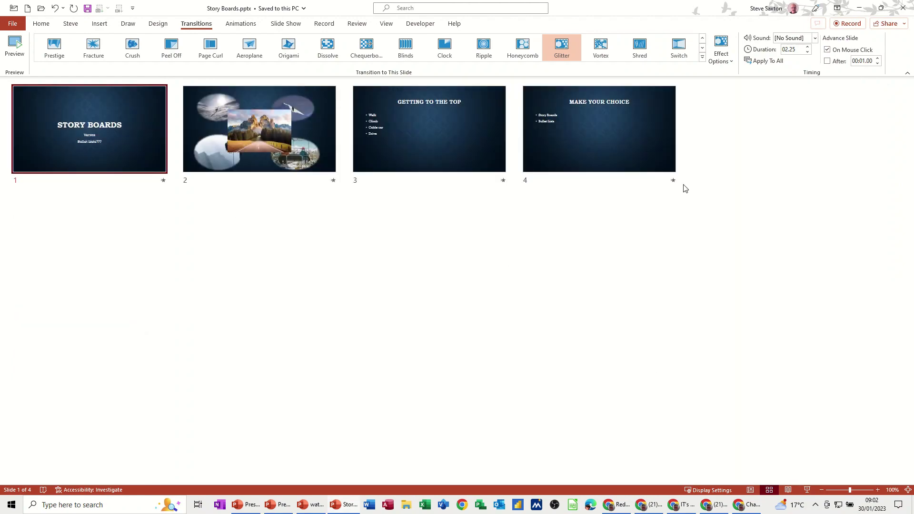
pyautogui.doubleClick(132, 122)
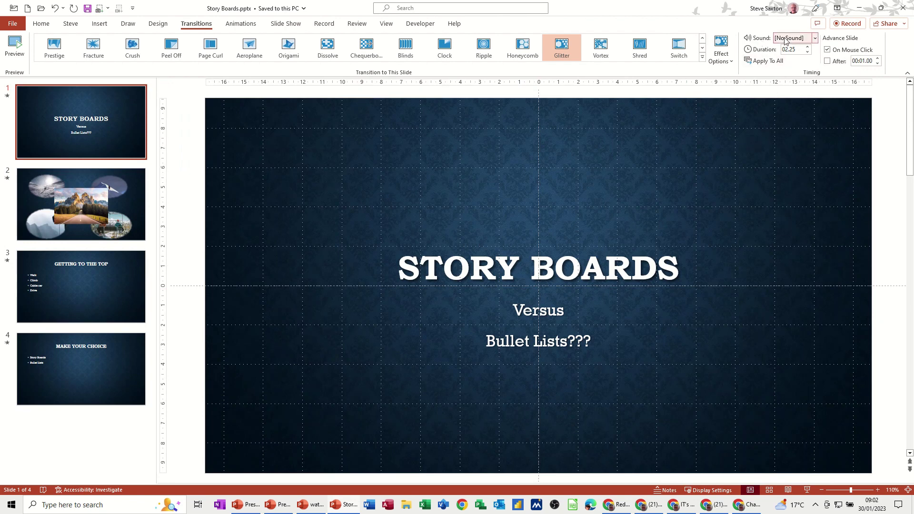
# Look through the transition sound list without choosing one, then show slide 3.
pyautogui.click(815, 41)
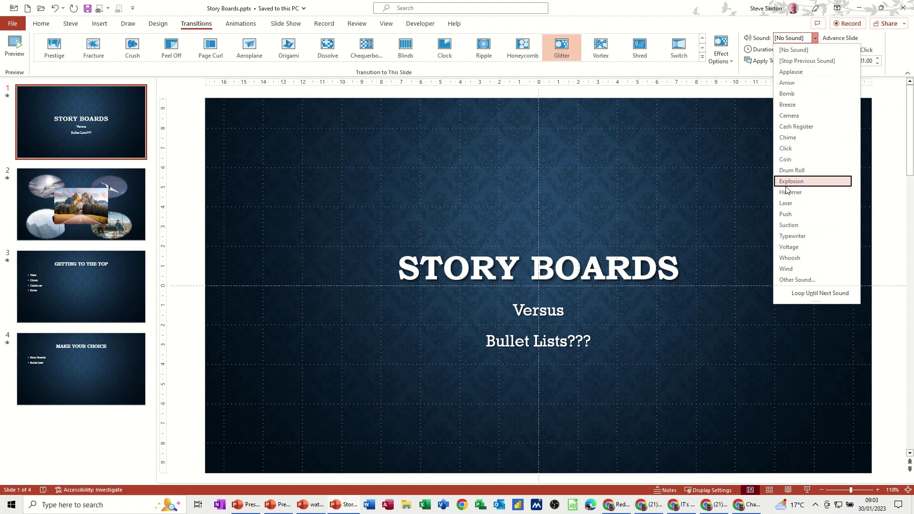
pyautogui.click(85, 283)
pyautogui.click(82, 285)
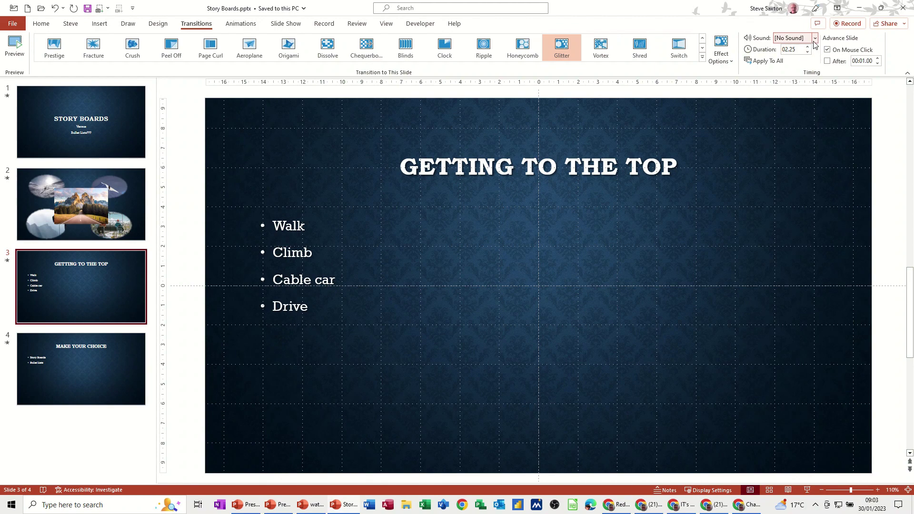
pyautogui.click(136, 139)
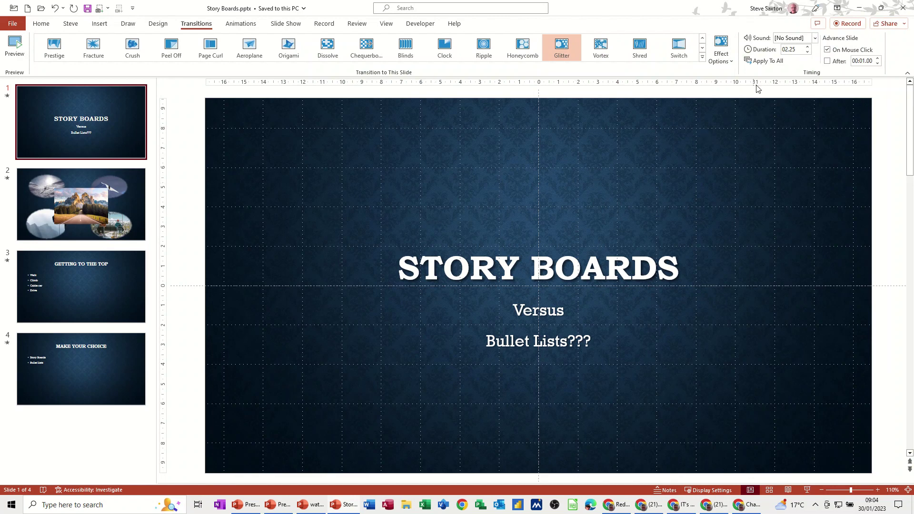
# Add CMA05148.WAV from disk as slide 1's transition sound, then move to slide 2.
pyautogui.click(815, 39)
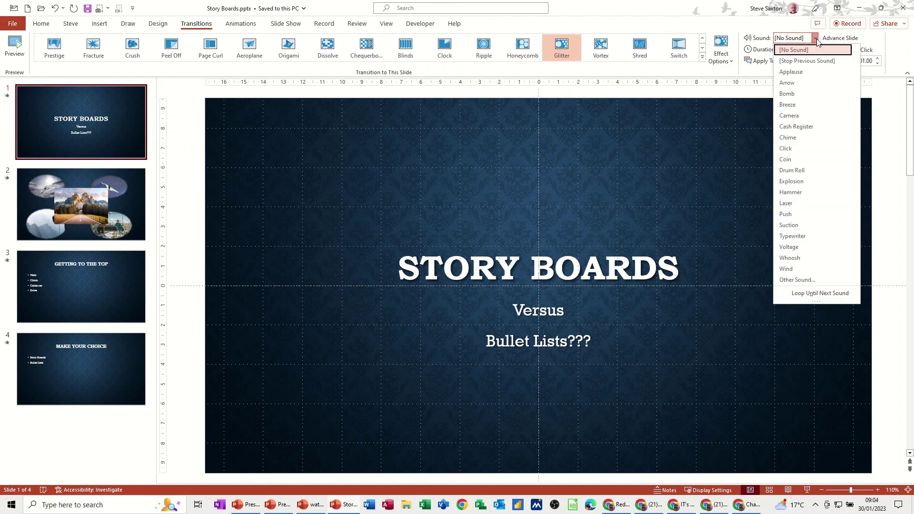
pyautogui.click(812, 282)
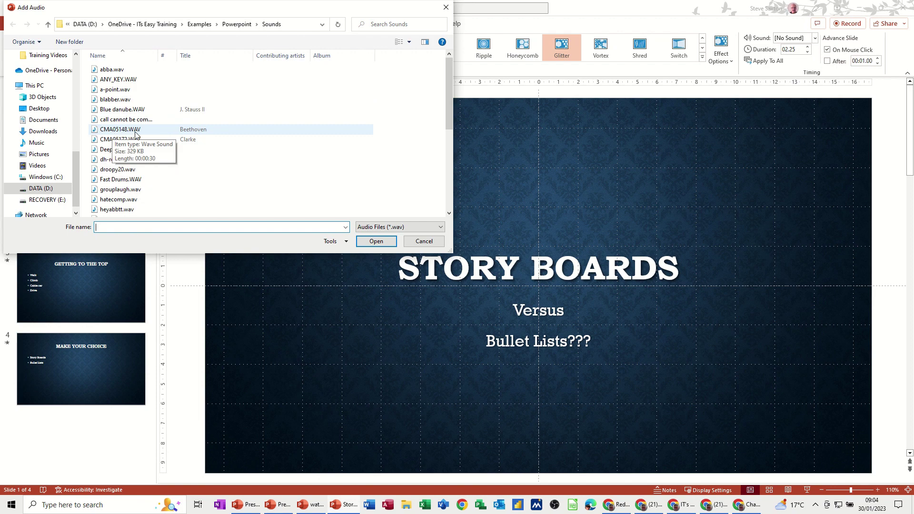
pyautogui.click(136, 134)
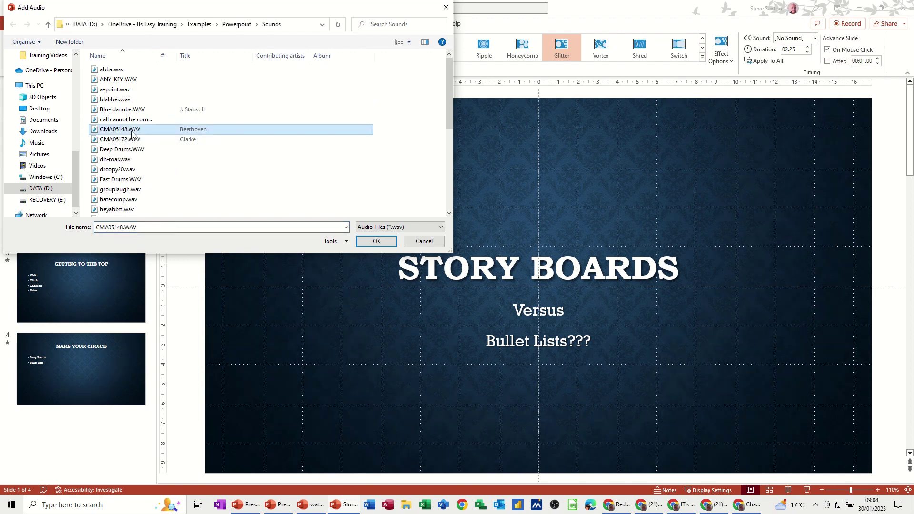
pyautogui.doubleClick(133, 130)
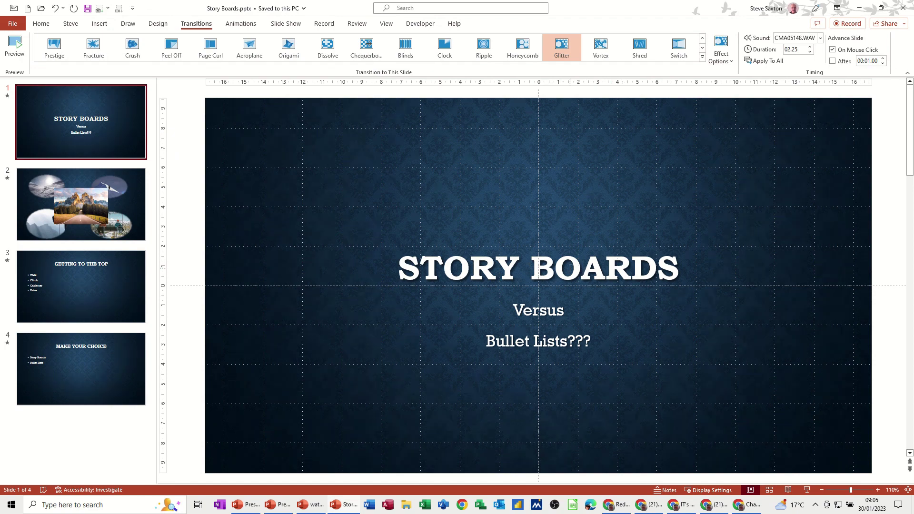
pyautogui.click(136, 208)
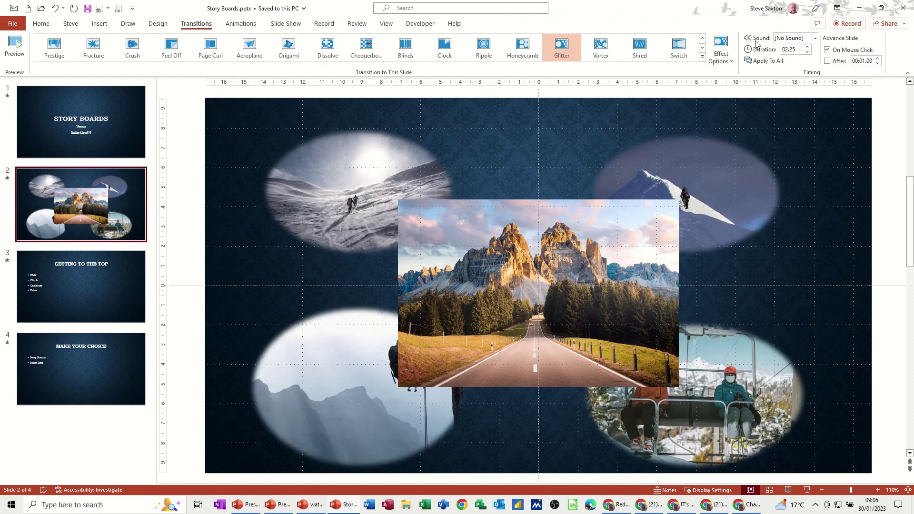
# Set slide 2's transition sound to [Stop Previous Sound] and check the setting.
pyautogui.click(815, 38)
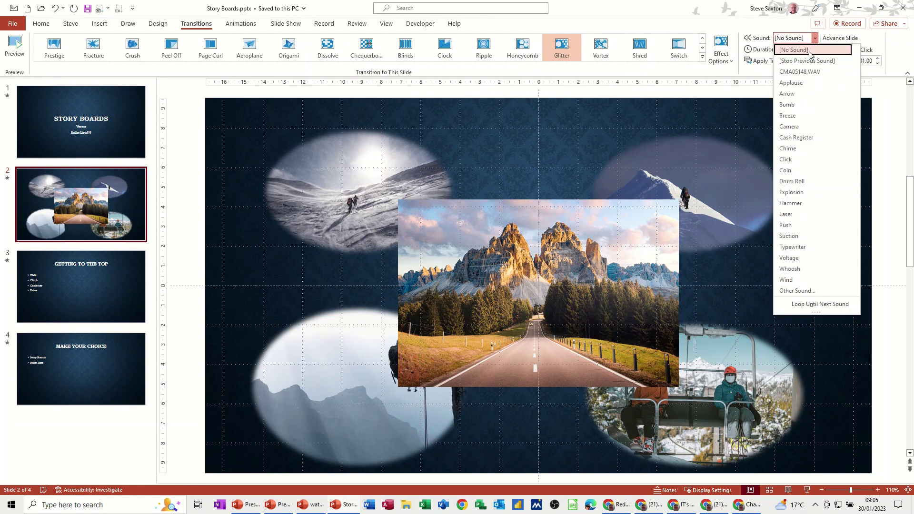
pyautogui.click(791, 72)
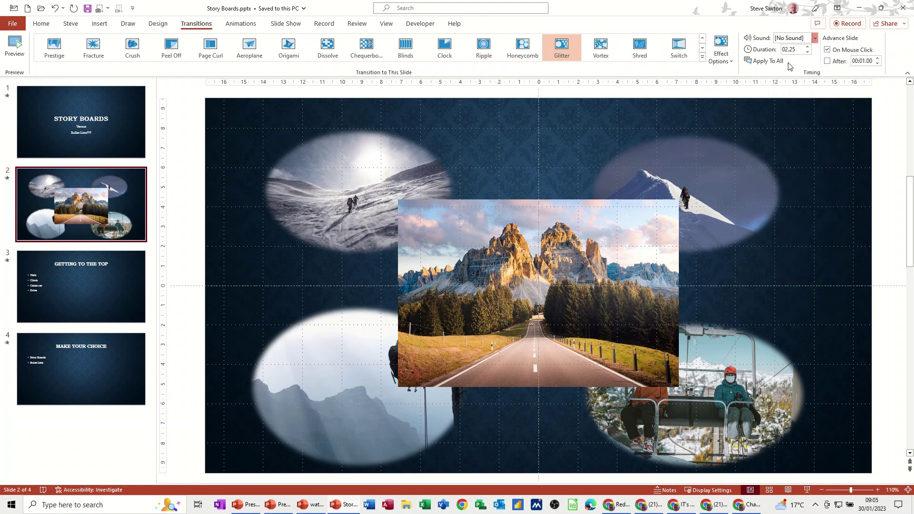
pyautogui.click(104, 125)
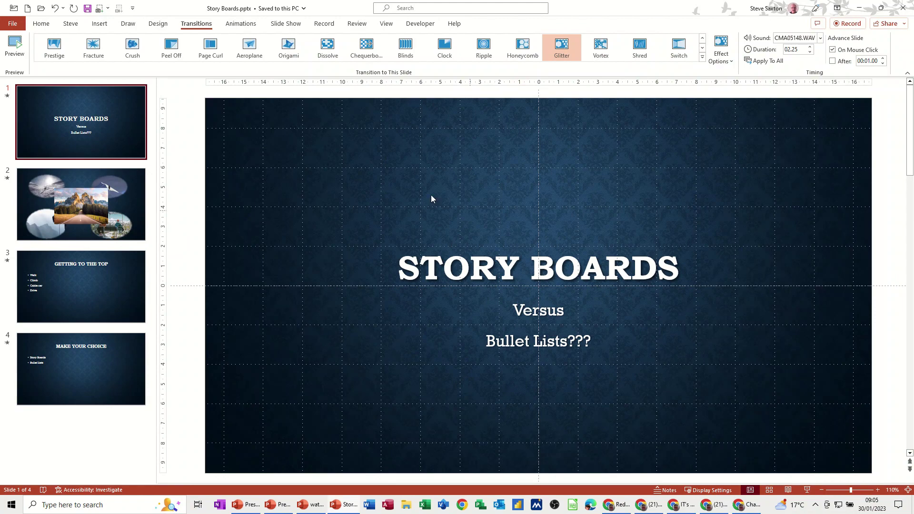
pyautogui.click(123, 208)
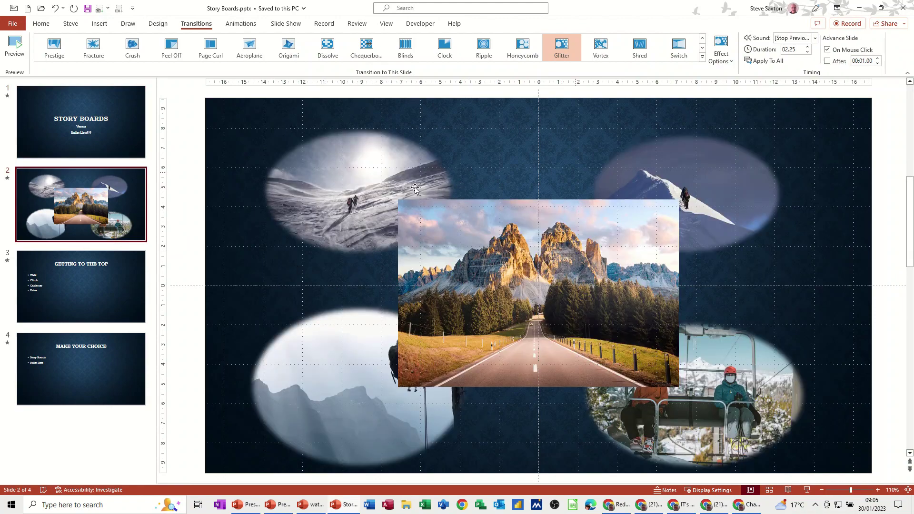
pyautogui.click(113, 129)
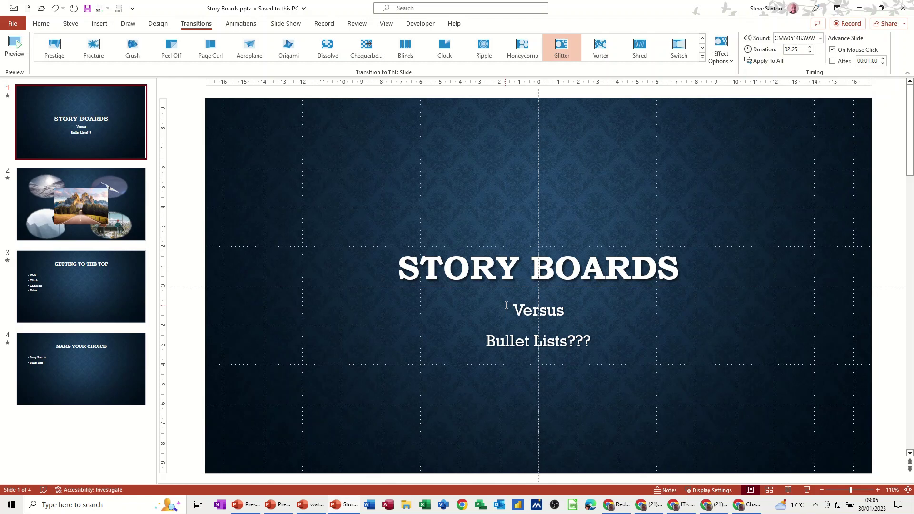
pyautogui.click(137, 222)
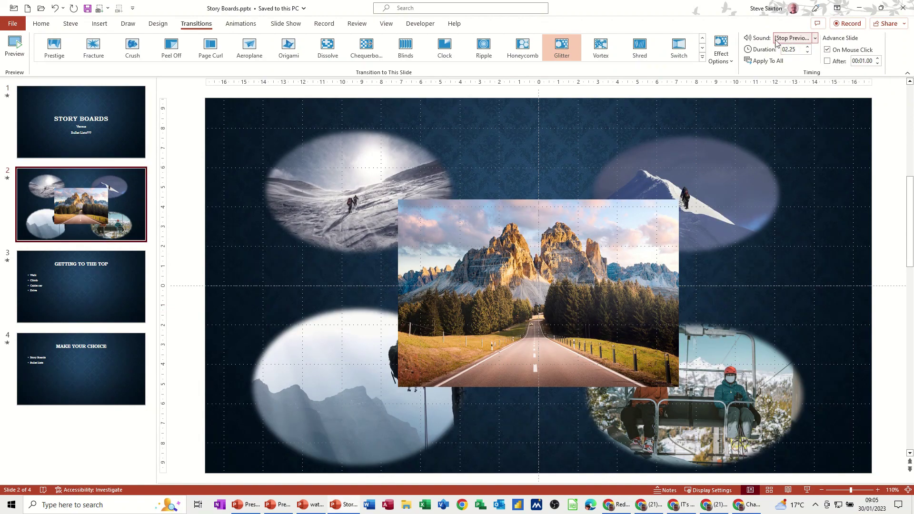
pyautogui.click(134, 143)
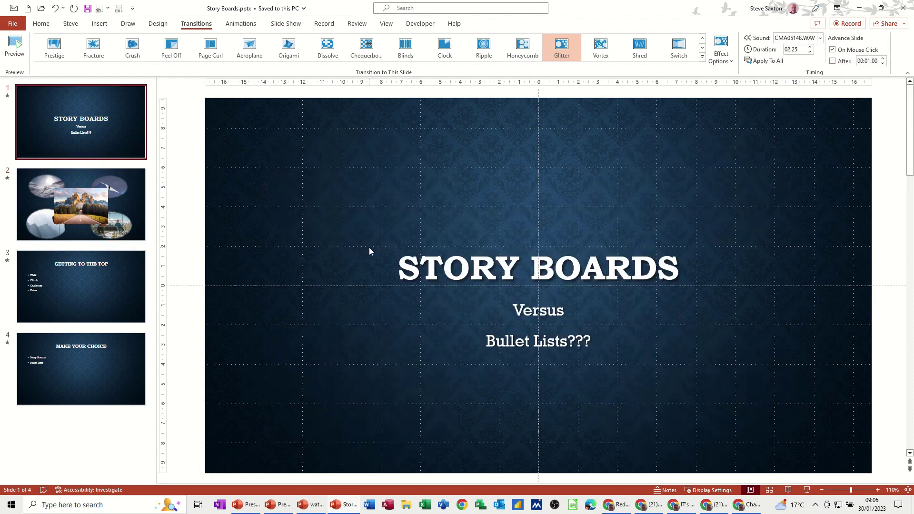